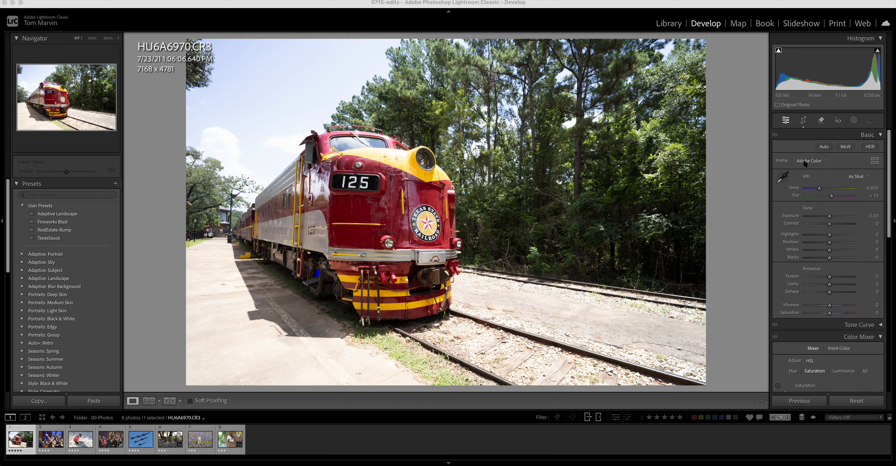
Apply the Adaptive Color profile to the train photo, keeping its amount at 100, and set Highlights to -69 and Shadows to +40.
click(806, 162)
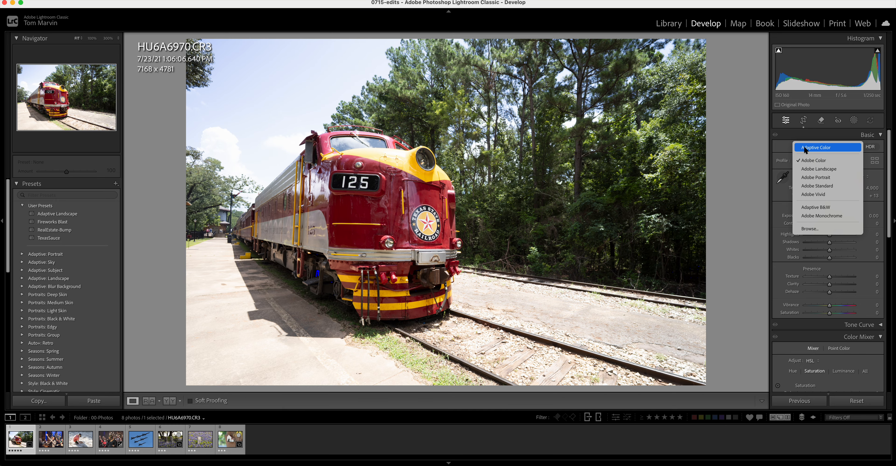
click(804, 148)
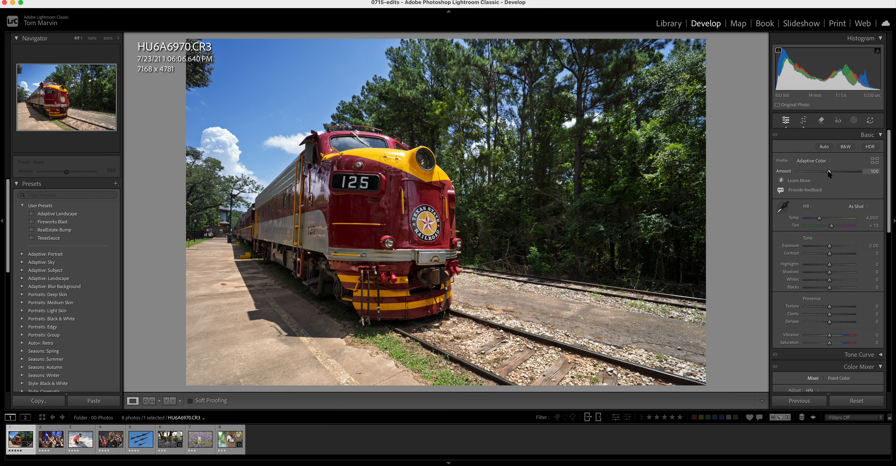
mouse_move(830, 175)
mouse_down()
mouse_move(858, 173)
mouse_move(830, 174)
mouse_up()
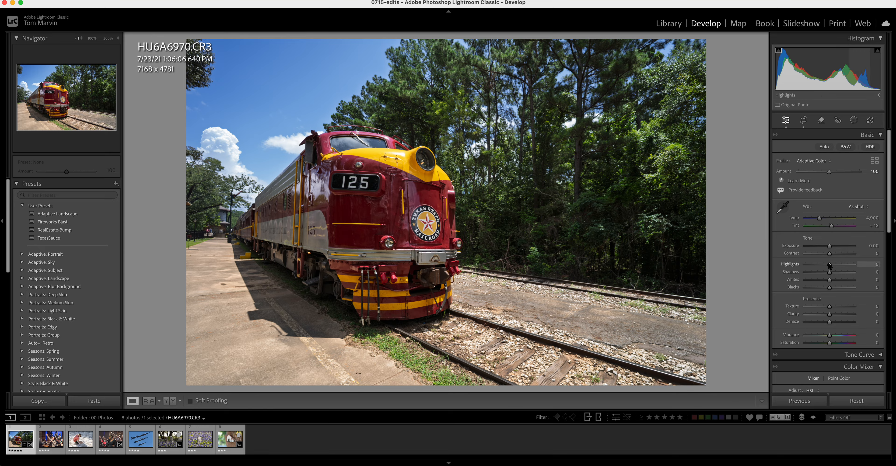
drag(830, 265, 814, 265)
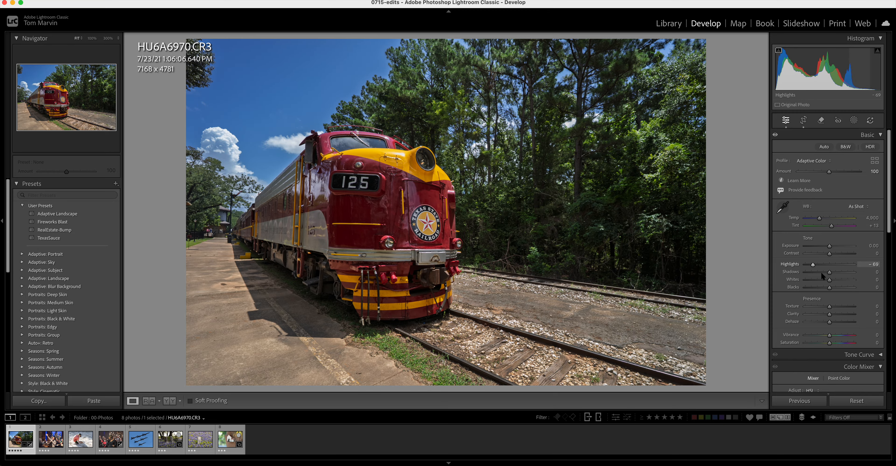
drag(830, 272, 840, 274)
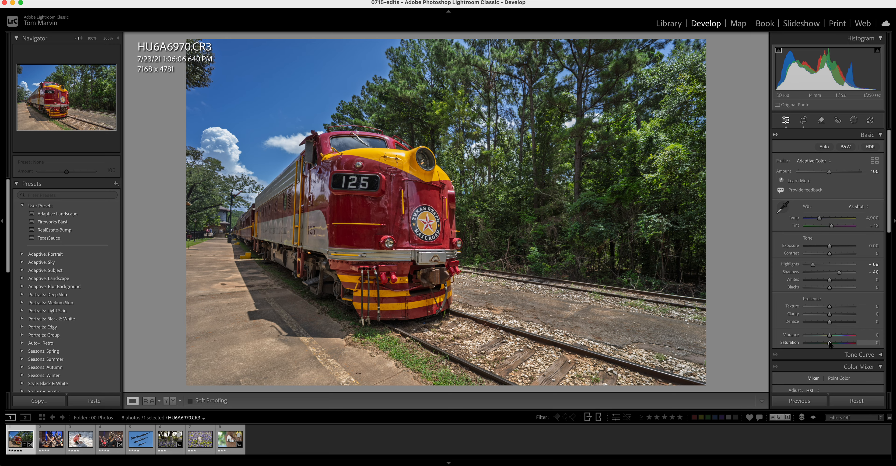
Boost the train photo's presence with Saturation +18, Vibrance +9, Clarity +17 and Texture +10.
drag(830, 344, 835, 344)
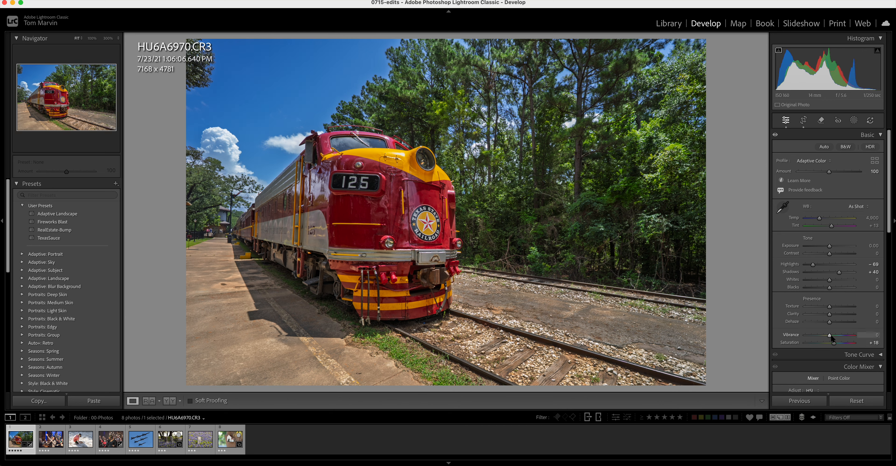
drag(830, 336, 832, 336)
drag(831, 317, 836, 318)
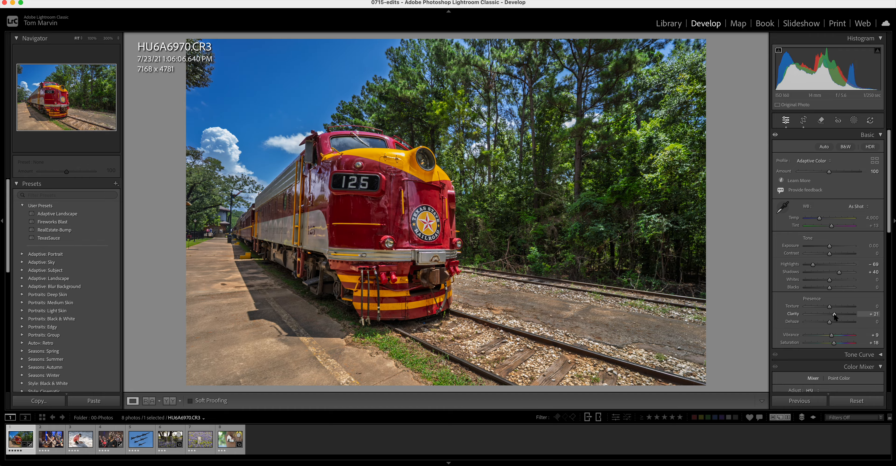
drag(834, 316, 832, 313)
drag(830, 308, 833, 309)
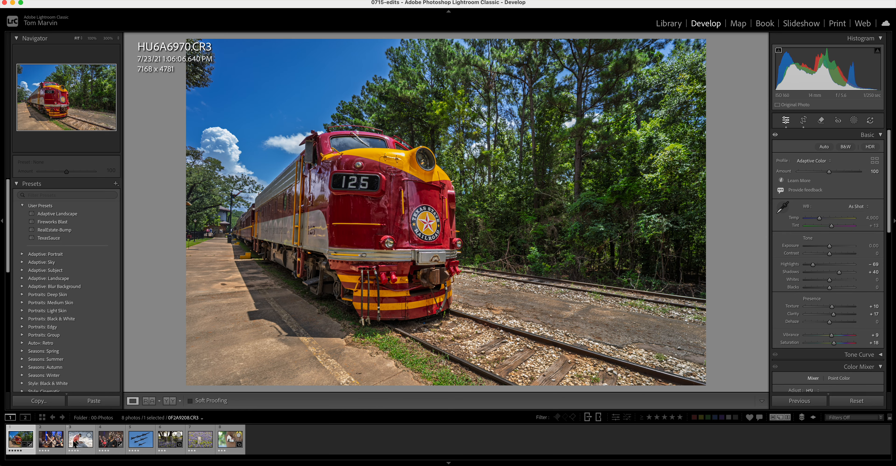
Apply the Adaptive Color profile to the second photo, the speaker at the podium, and set its Exposure to +0.30.
click(51, 439)
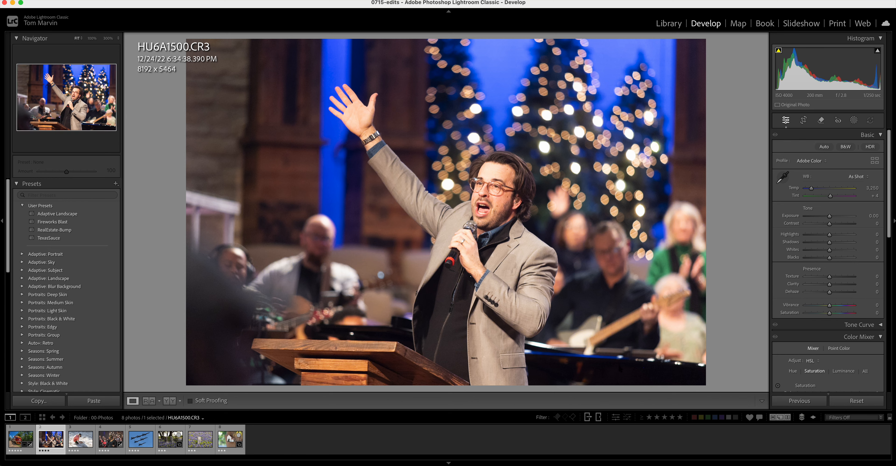
click(815, 162)
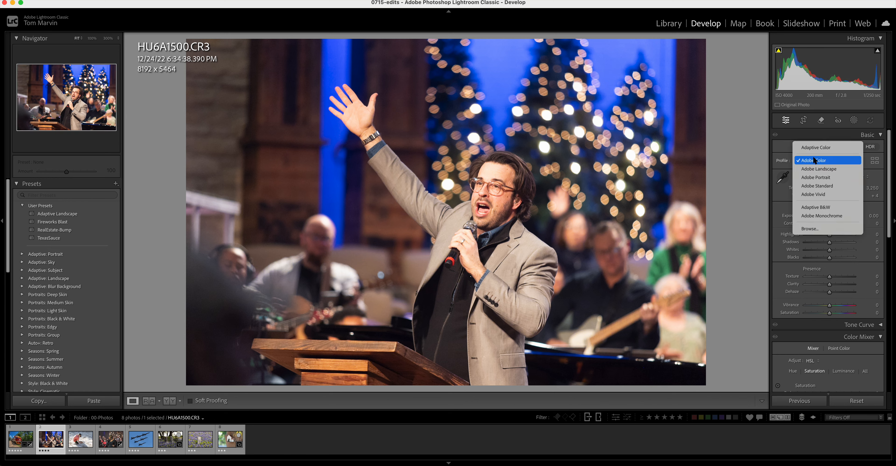
click(815, 148)
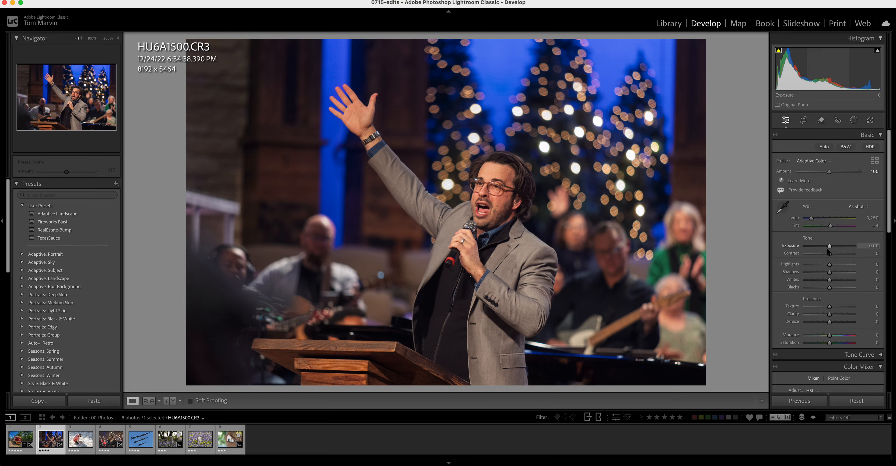
drag(830, 248, 833, 248)
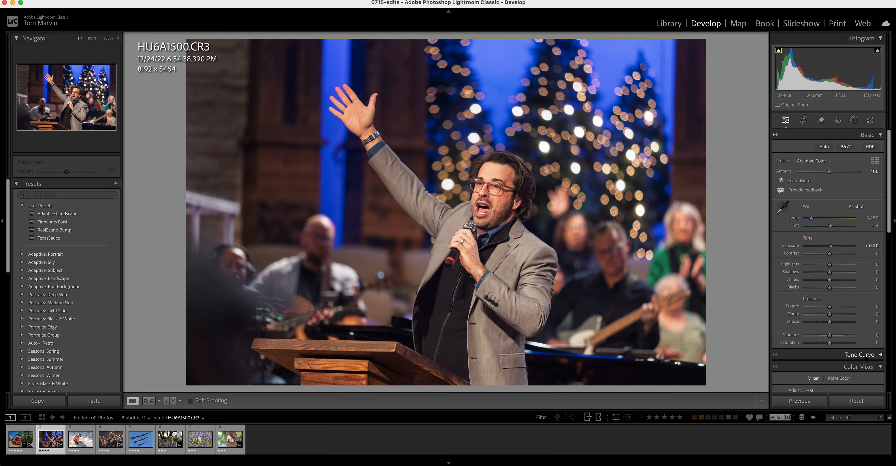
Reduce the orange saturation of the podium speaker photo to -24 in the HSL color mixer.
scroll(866, 359, down, 3)
scroll(864, 359, down, 5)
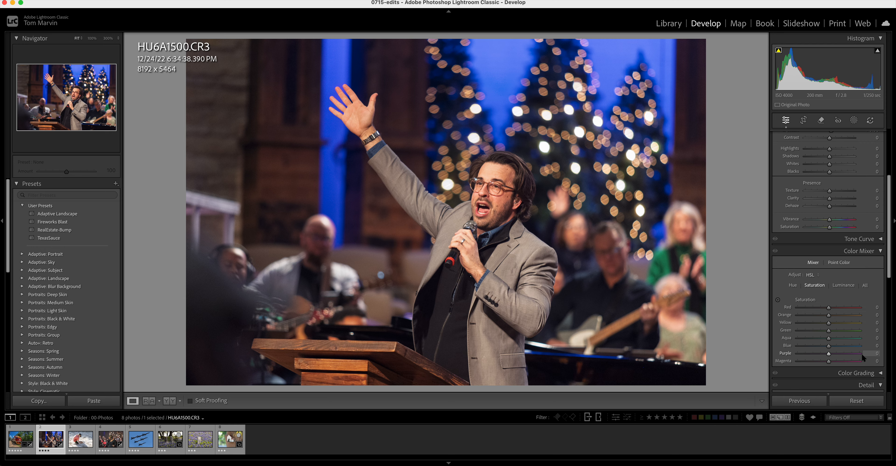
drag(828, 316, 823, 316)
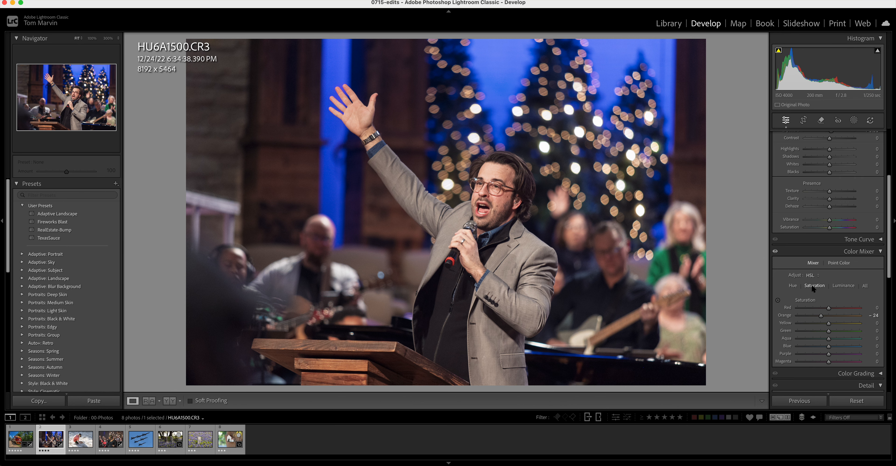
scroll(812, 288, up, 5)
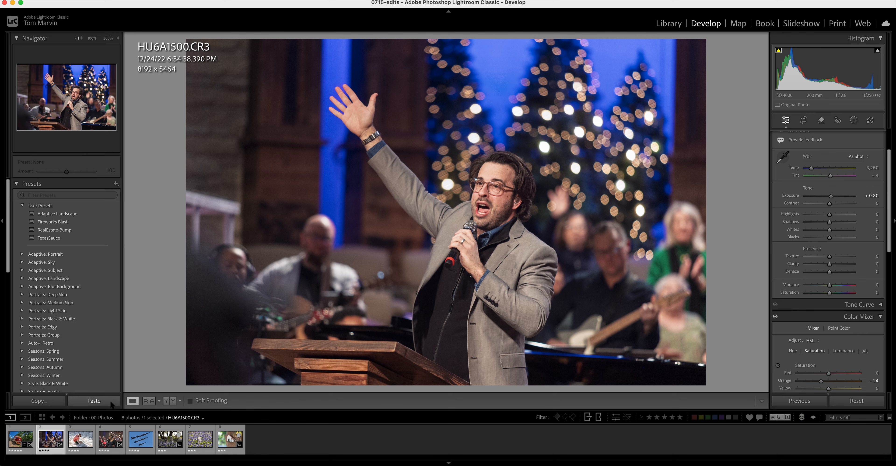
Apply the Adaptive Color profile to the photo of the boy on the rocks and set Exposure to +0.25, Highlights to -49 and Shadows to +67.
click(78, 442)
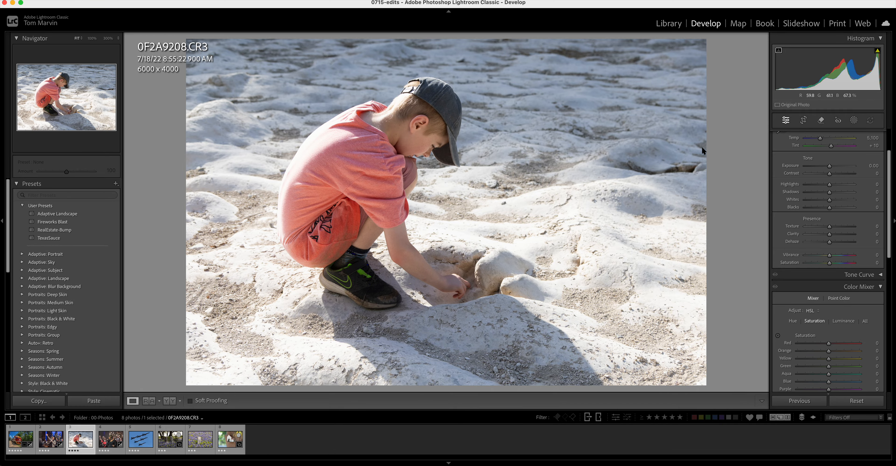
scroll(799, 151, up, 3)
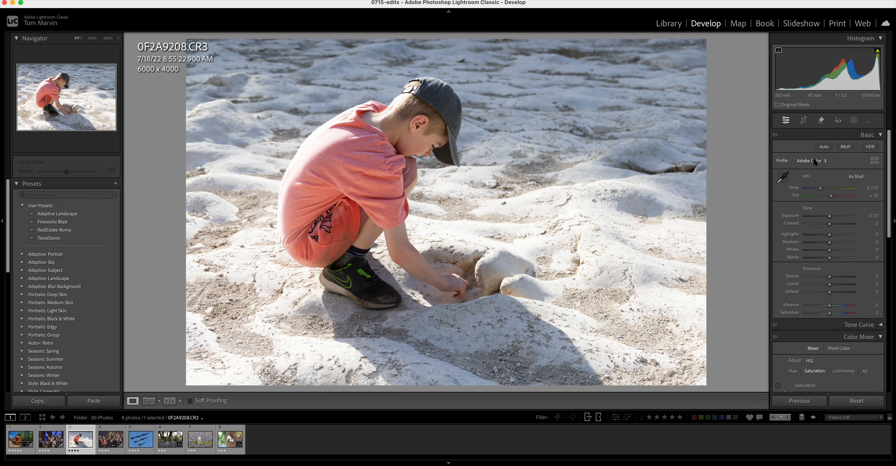
click(815, 160)
click(814, 149)
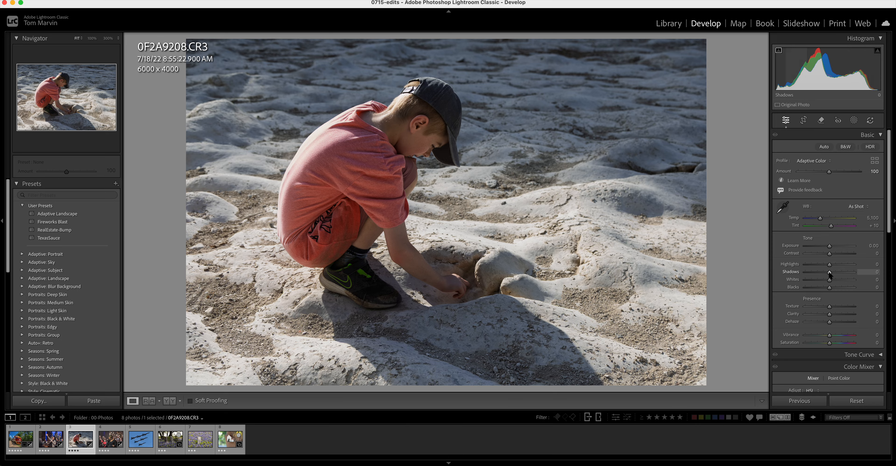
drag(829, 272, 831, 247)
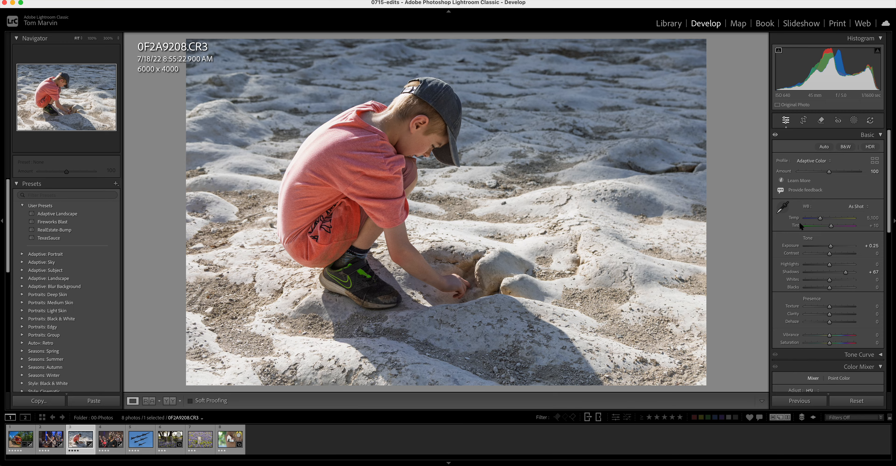
drag(829, 267, 816, 266)
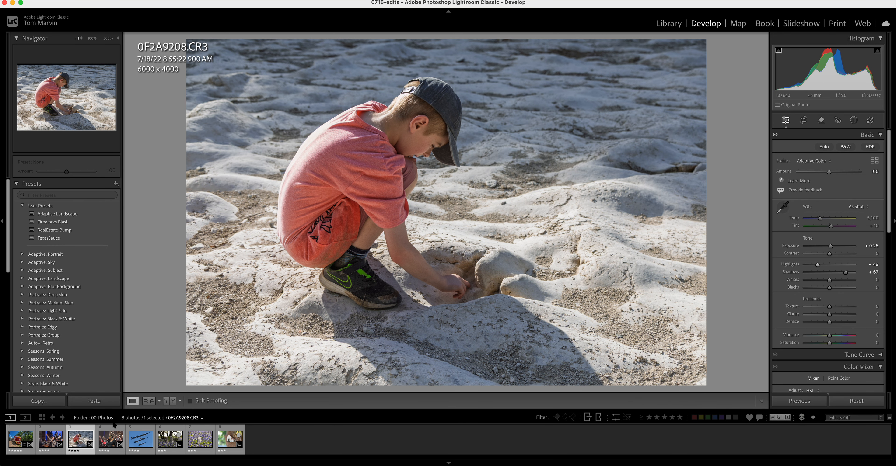
Reset the existing edits on the fourth photo, the singer with the microphone, and apply the Adaptive Color profile.
click(110, 439)
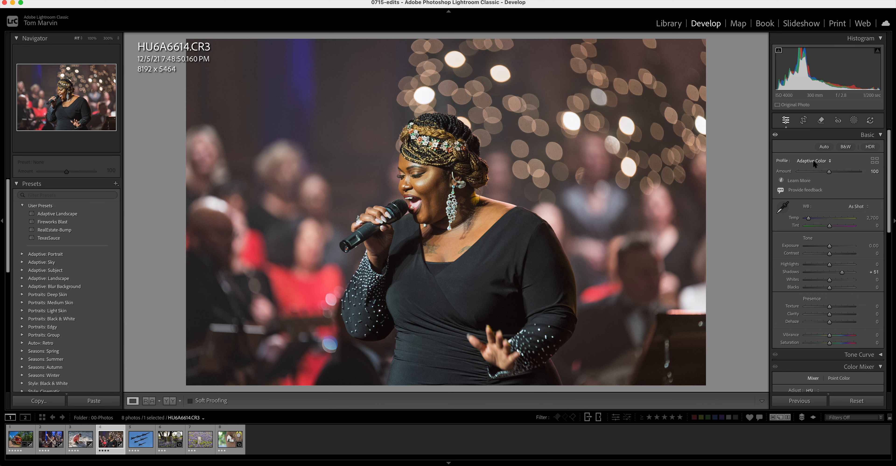
click(857, 401)
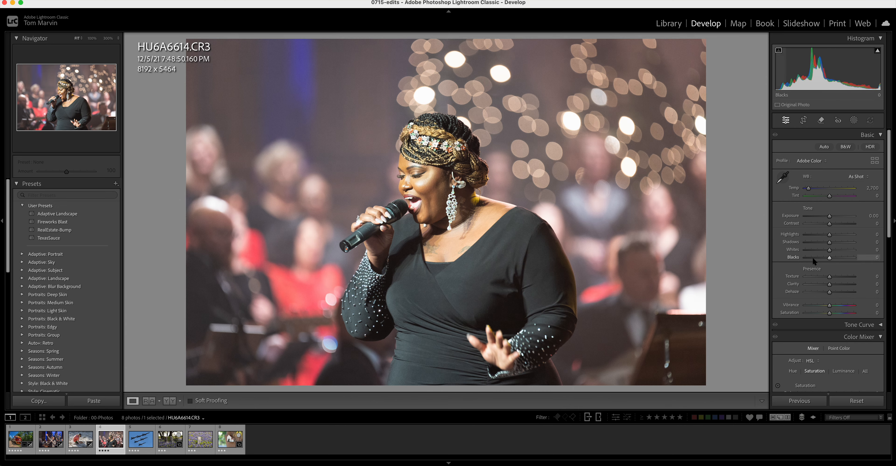
click(809, 161)
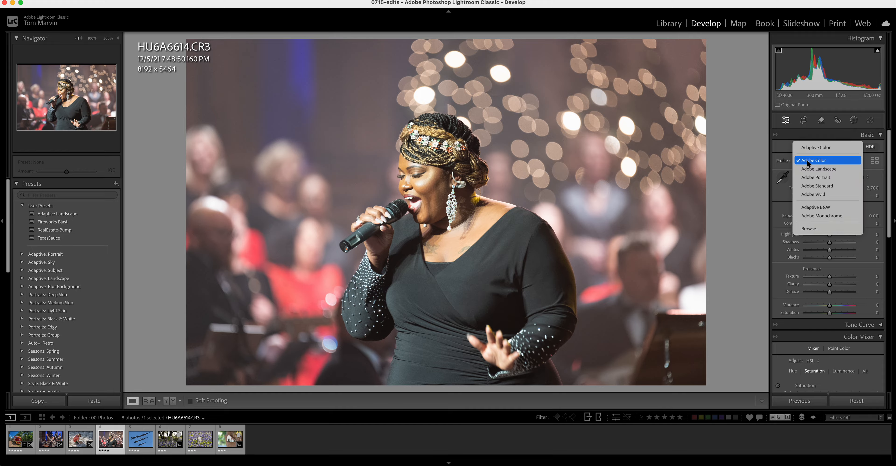
click(806, 148)
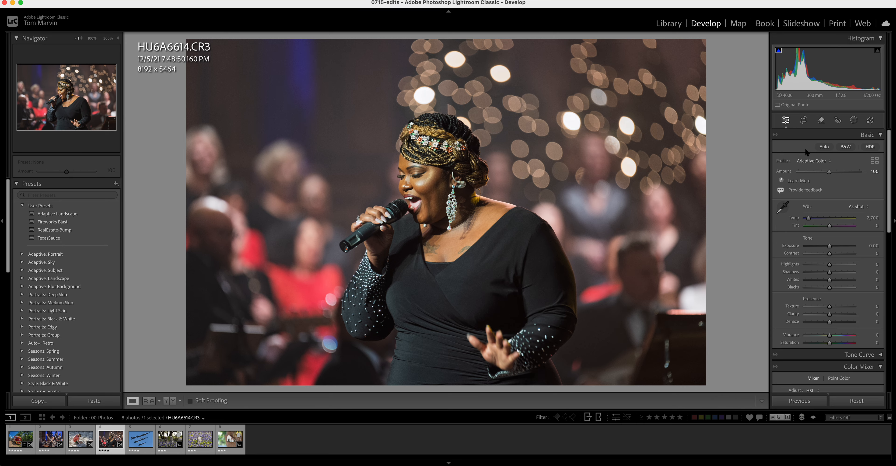
Raise the Shadows of the singer photo to +51.
drag(830, 272, 842, 272)
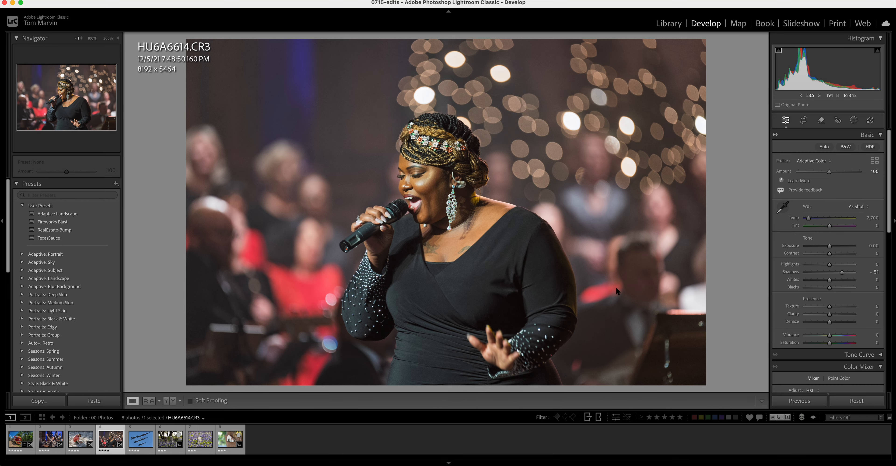
click(418, 141)
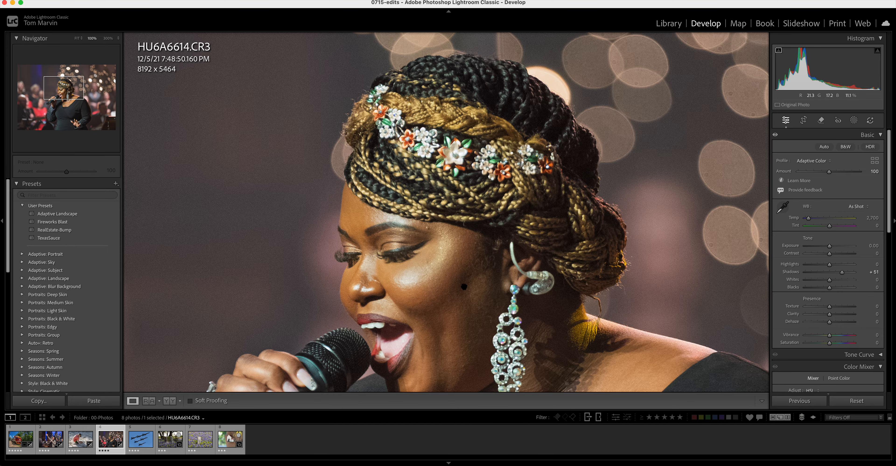
scroll(464, 287, down, 5)
click(468, 168)
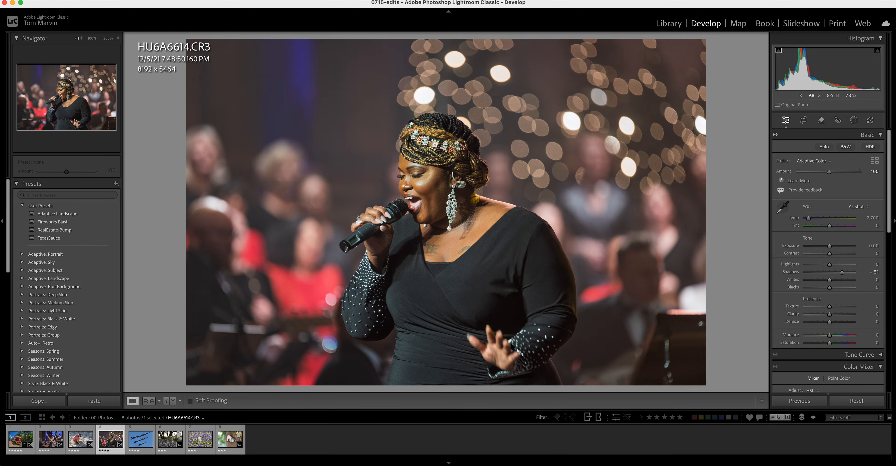
Apply the Adaptive Landscape user preset to the photo of the Navy jets in formation.
click(148, 444)
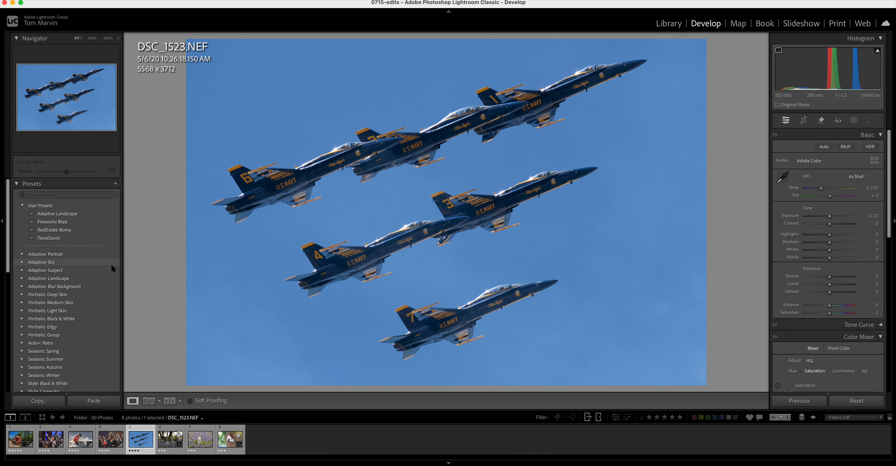
click(76, 217)
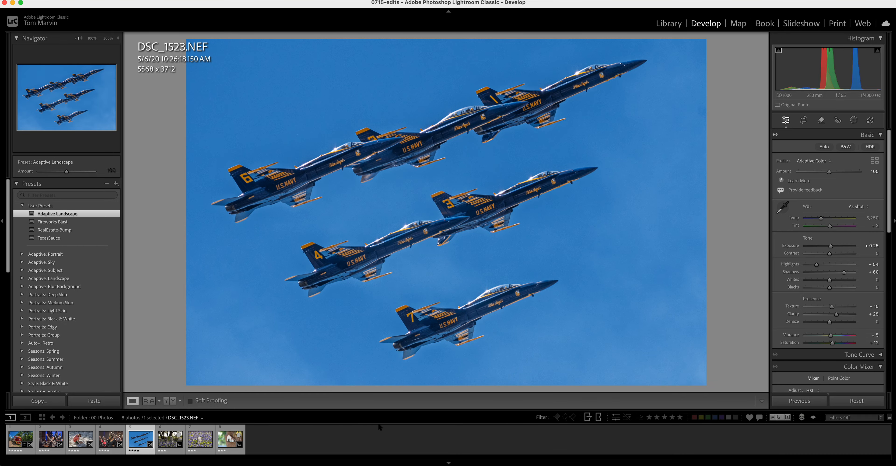
Apply the Adaptive Color profile to the next photo, the gravestones among the bluebonnets.
key(Right)
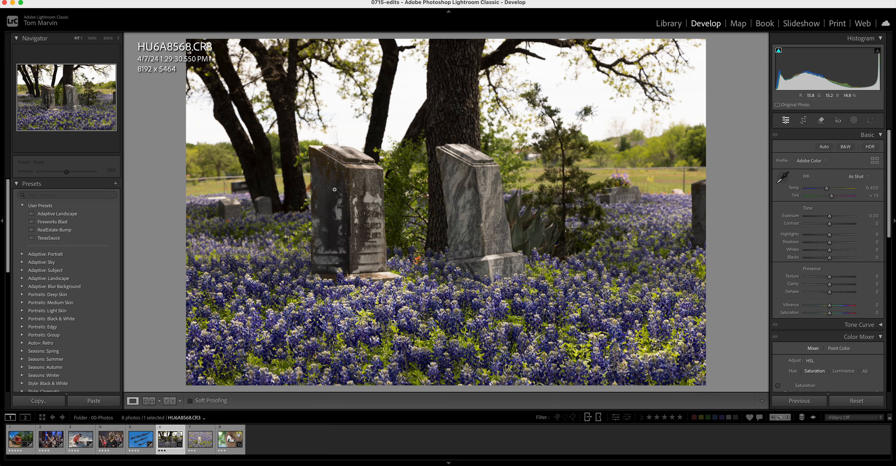
click(800, 162)
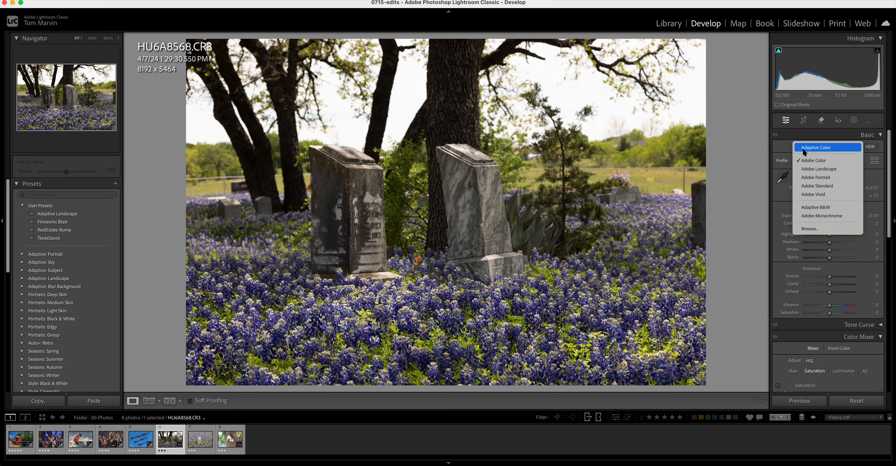
click(803, 148)
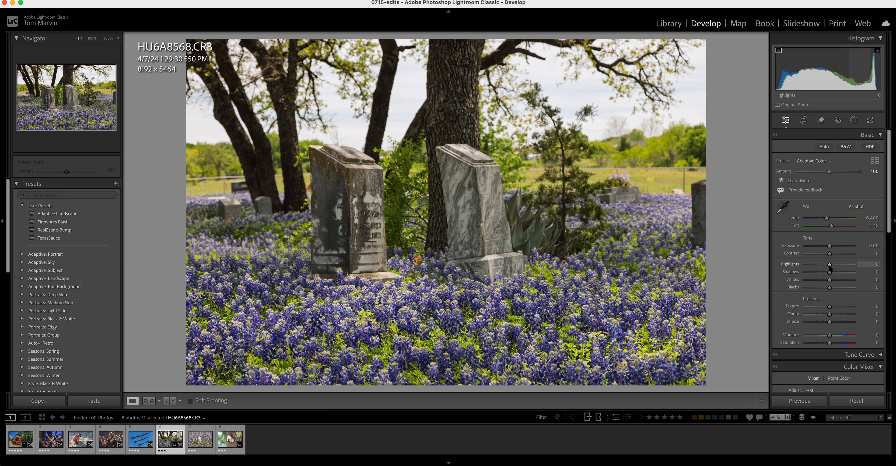
Adjust the gravestone photo to Highlights -75, Shadows +38, Vibrance +10, Saturation +22 and Clarity +37.
drag(830, 266, 806, 268)
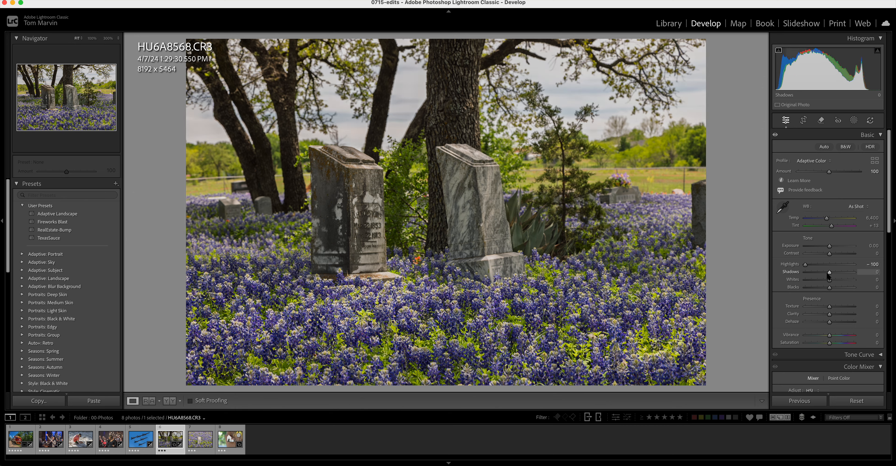
drag(808, 266, 839, 274)
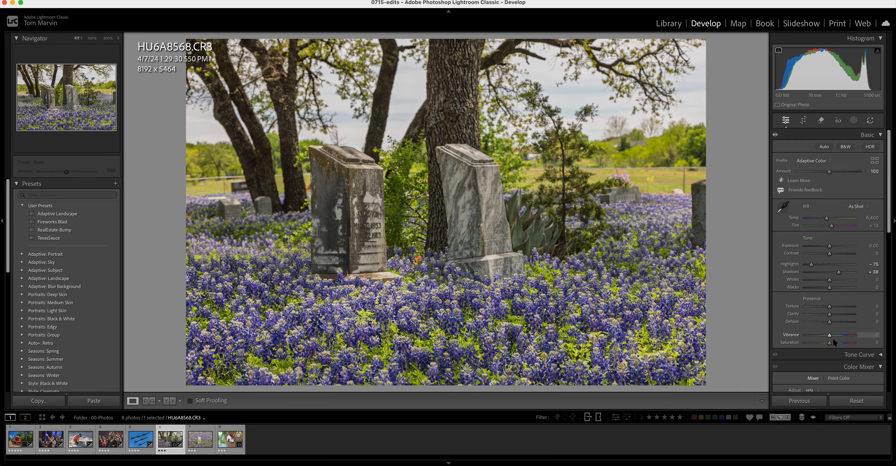
drag(830, 343, 839, 314)
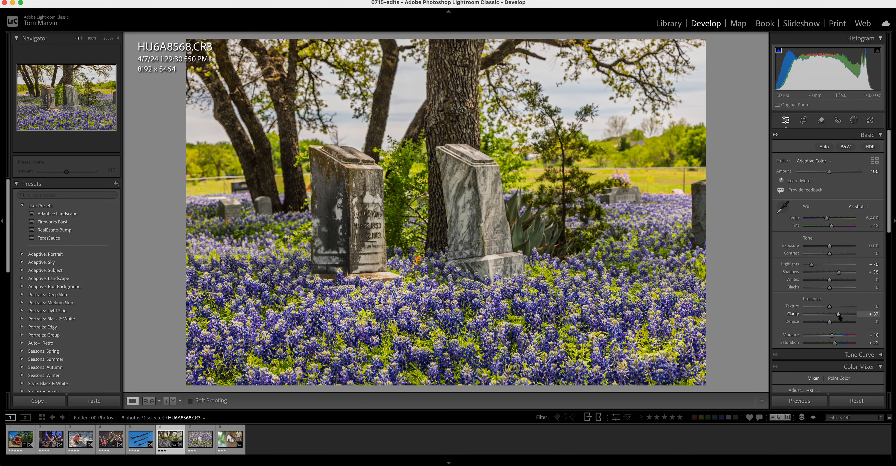
Set the gravestone photo's Texture to +14 and inspect the bluebonnets and stones at 100% magnification.
drag(830, 307, 835, 309)
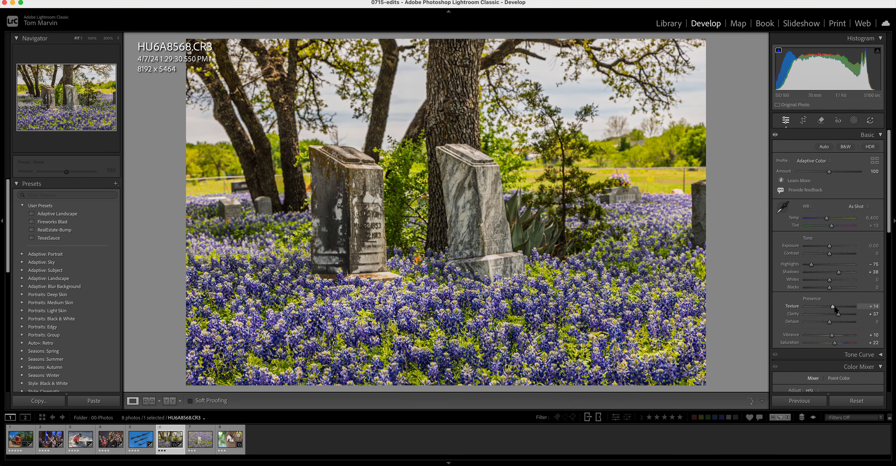
click(480, 287)
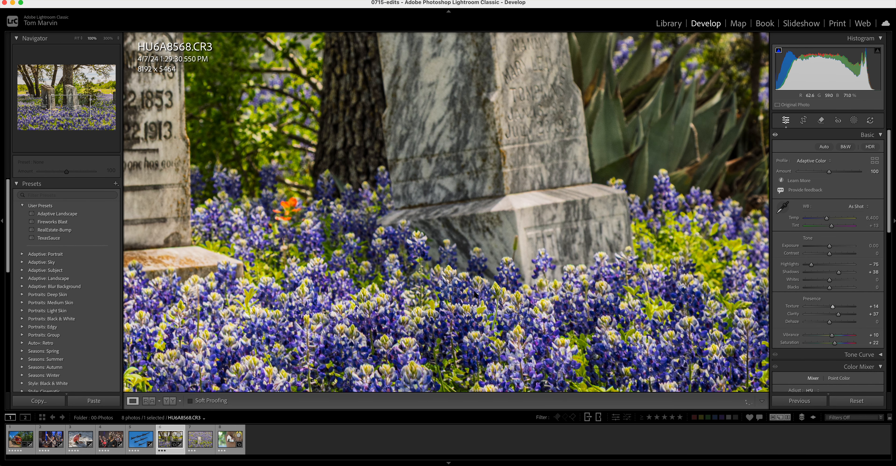
drag(471, 305, 475, 164)
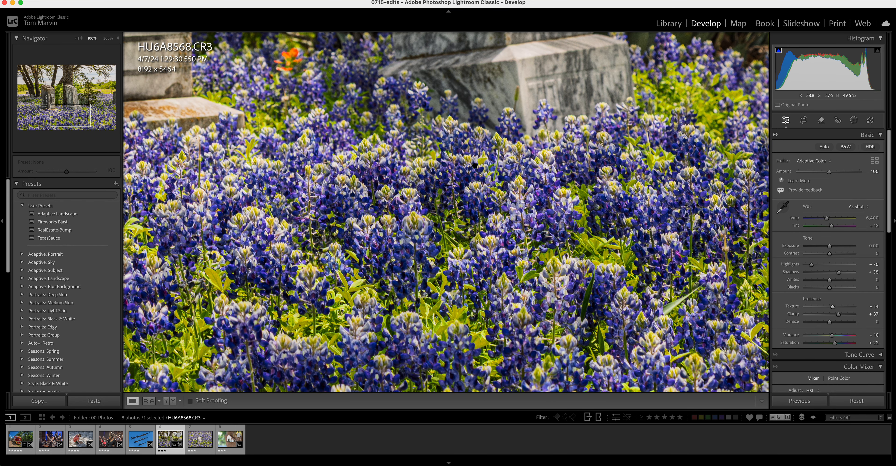
click(446, 246)
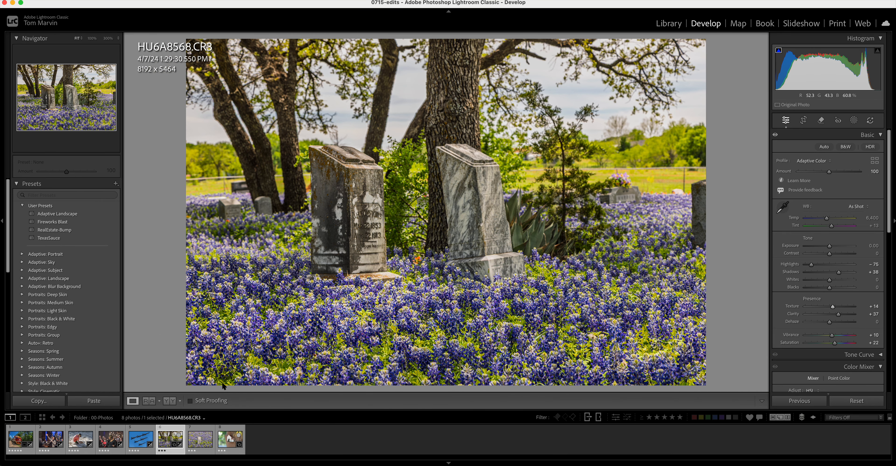
Apply the Adaptive Landscape user preset to the next photo, the single headstone among the bluebonnets.
click(200, 444)
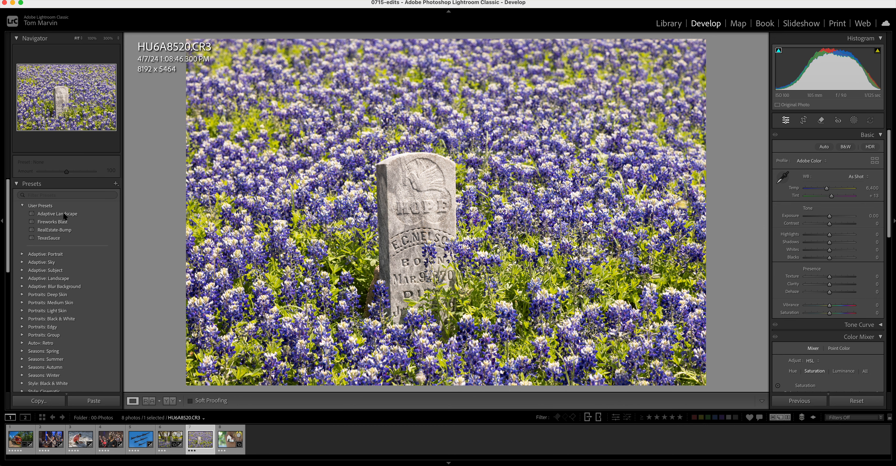
click(57, 214)
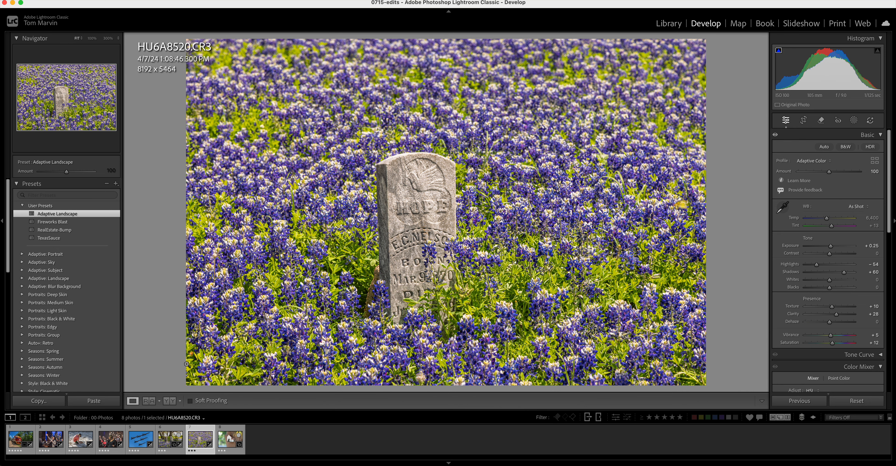
Try the Adaptive Landscape preset with Shadows +73 and Exposure +0.60 on the birdhouse photo, and reset its edits.
click(231, 439)
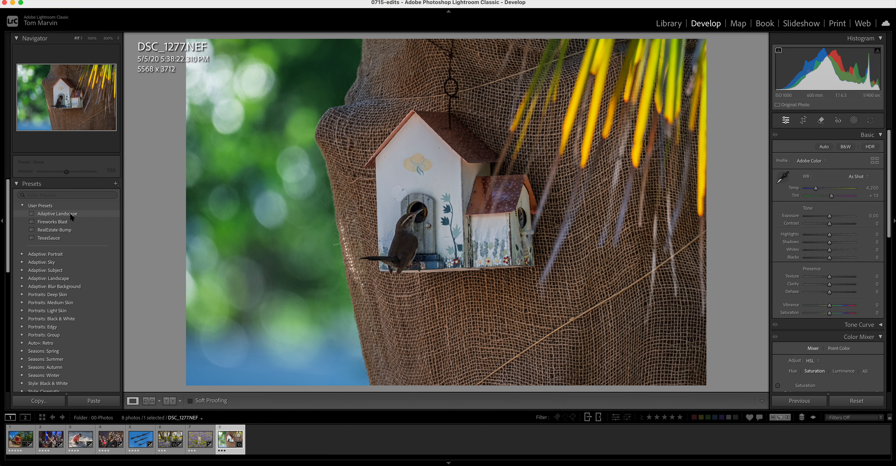
click(58, 214)
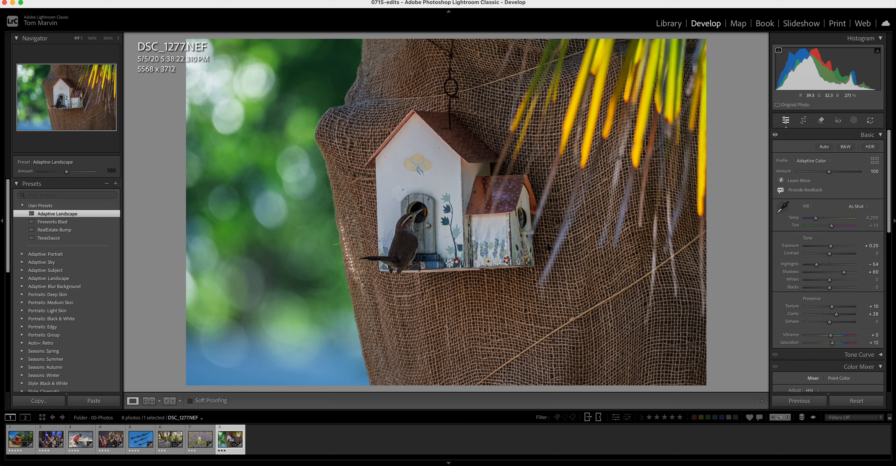
drag(844, 272, 847, 273)
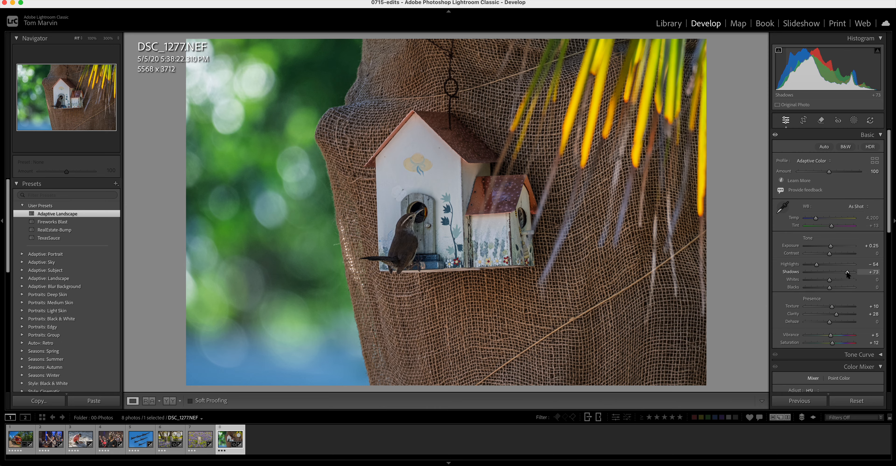
drag(831, 247, 833, 248)
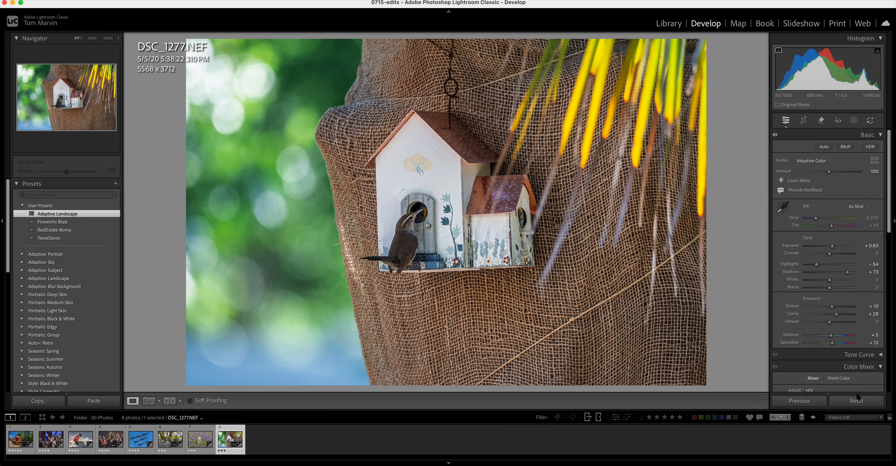
click(857, 401)
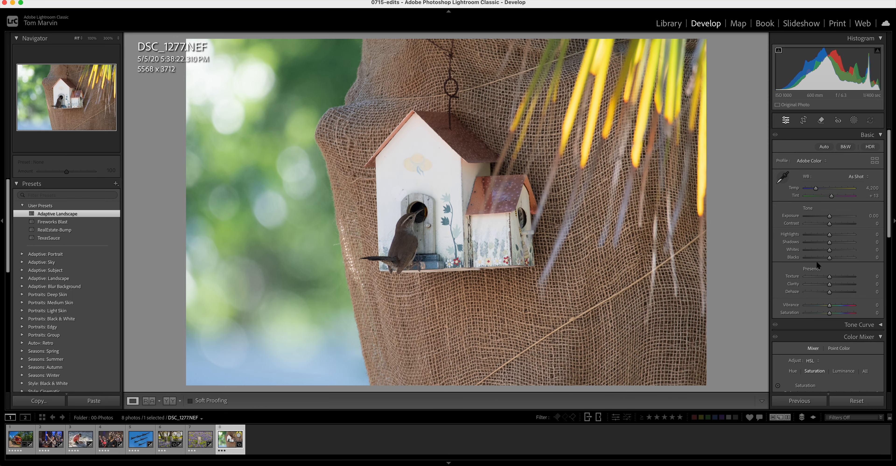
Try the automatic tone adjustment on the birdhouse photo with the Adobe Color profile, and reset it.
click(824, 147)
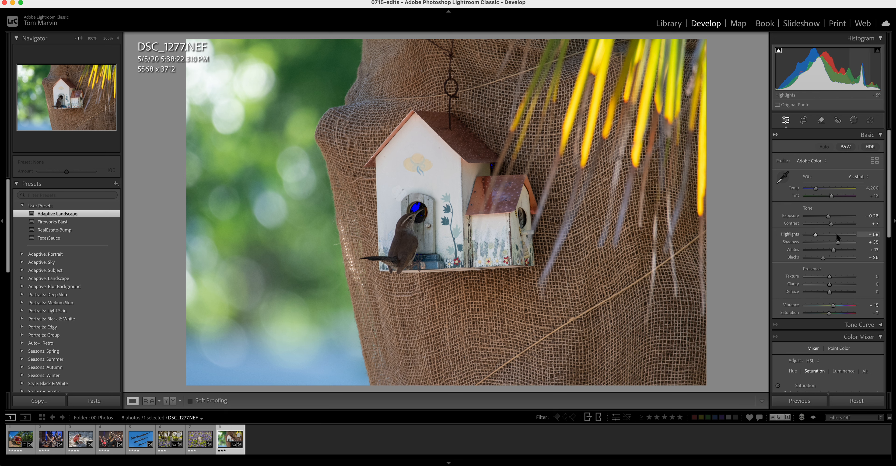
click(857, 401)
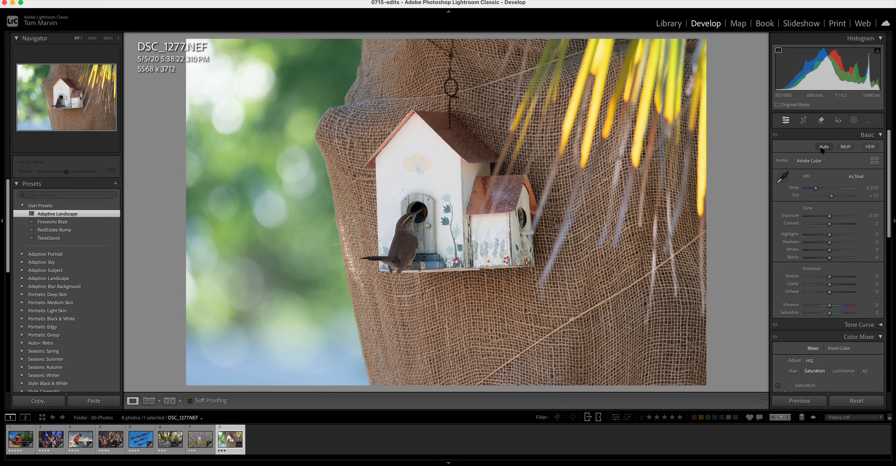
Apply the Adaptive Color profile to the birdhouse photo and raise its Exposure to +0.60.
click(811, 160)
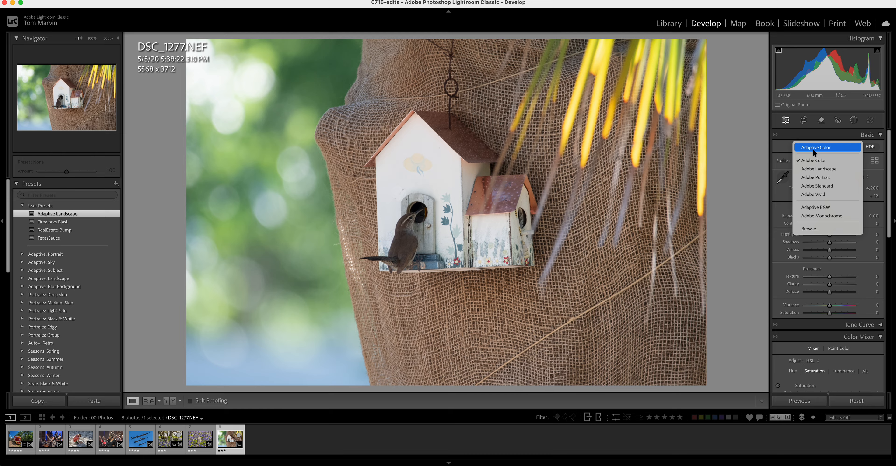
click(814, 149)
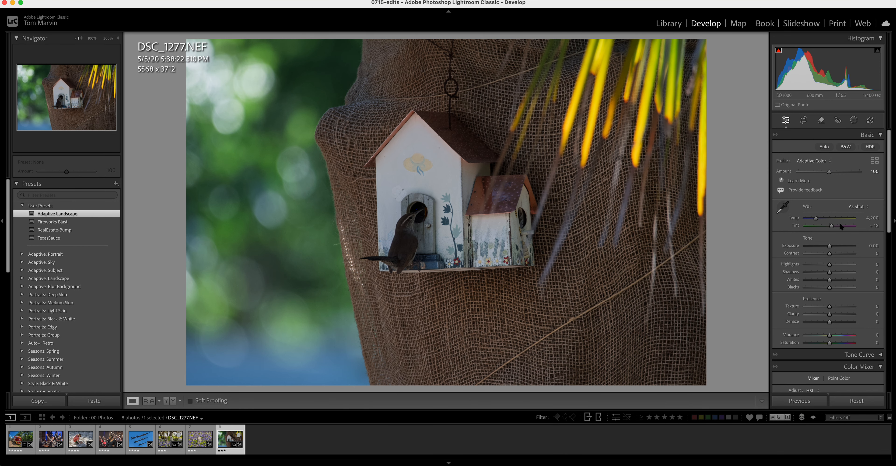
drag(830, 246, 832, 247)
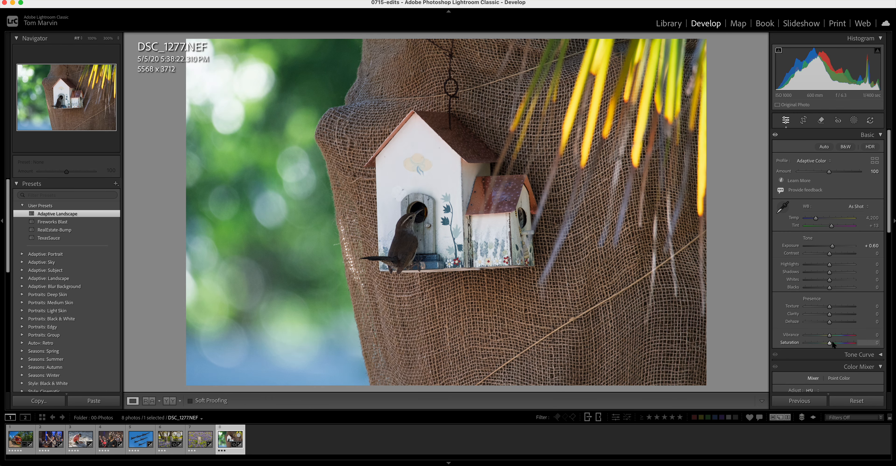
Adjust the birdhouse photo to Saturation +13, Vibrance +9, Clarity +25, Texture +17 and Shadows +49.
drag(830, 344, 835, 307)
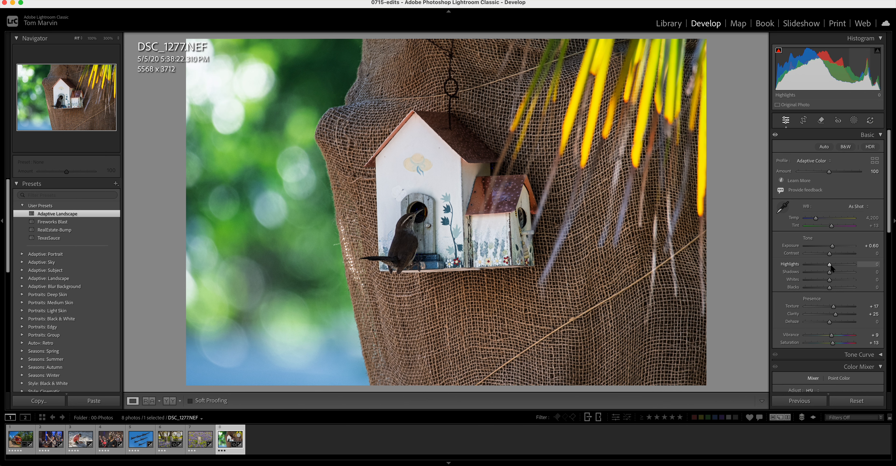
drag(830, 273, 841, 274)
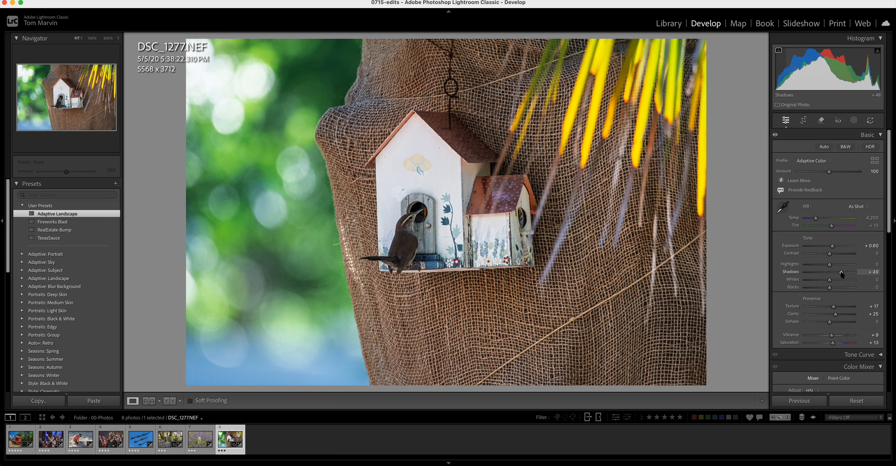